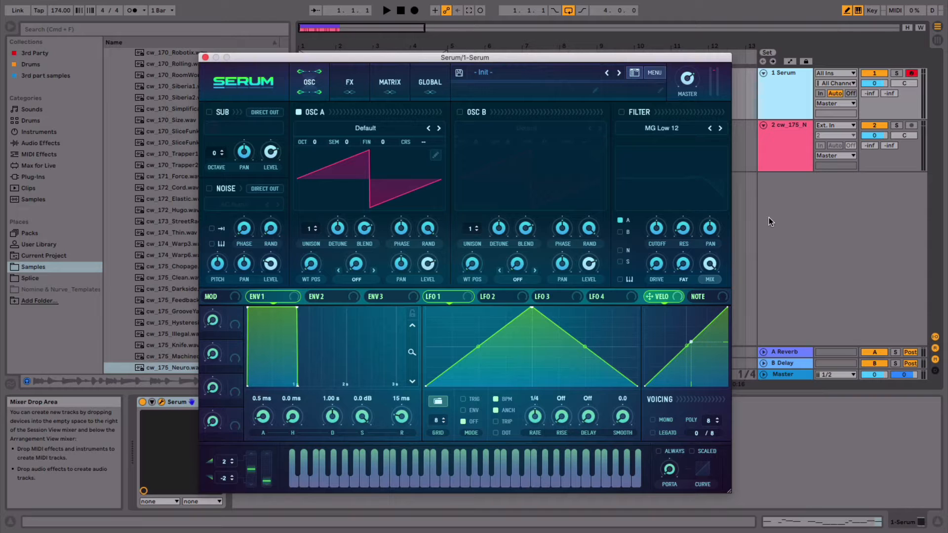
Load the Dist 8bit Fwap digital wavetable into oscillator A and adjust its wavetable position
drag(467, 61, 479, 67)
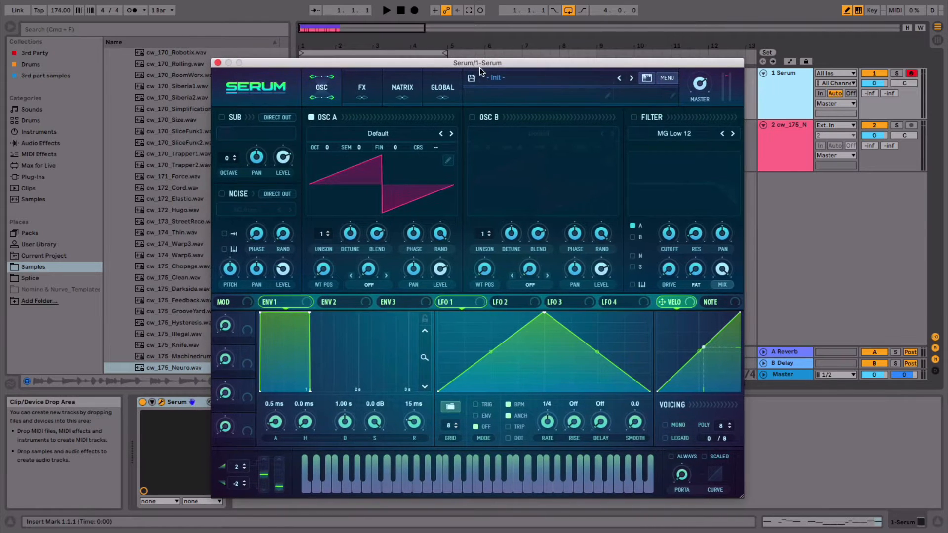
click(372, 136)
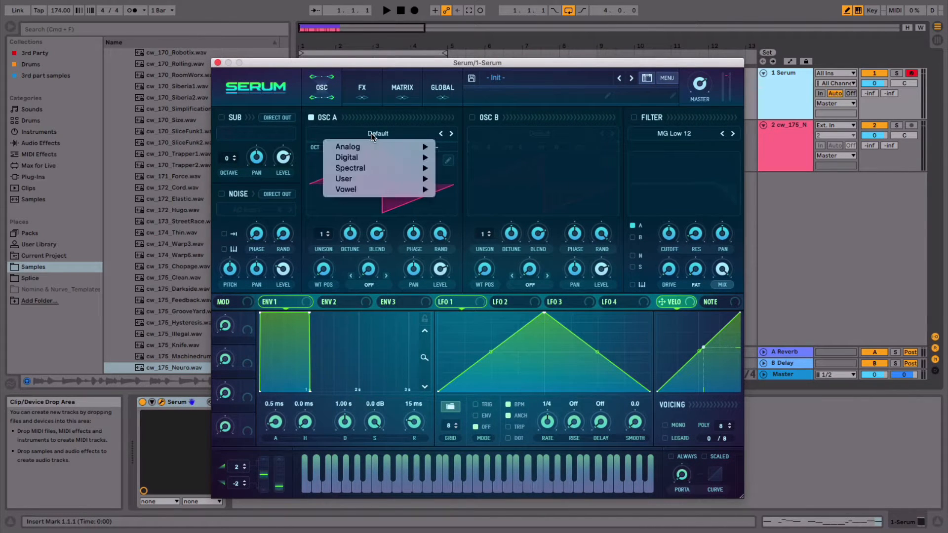
mouse_move(384, 158)
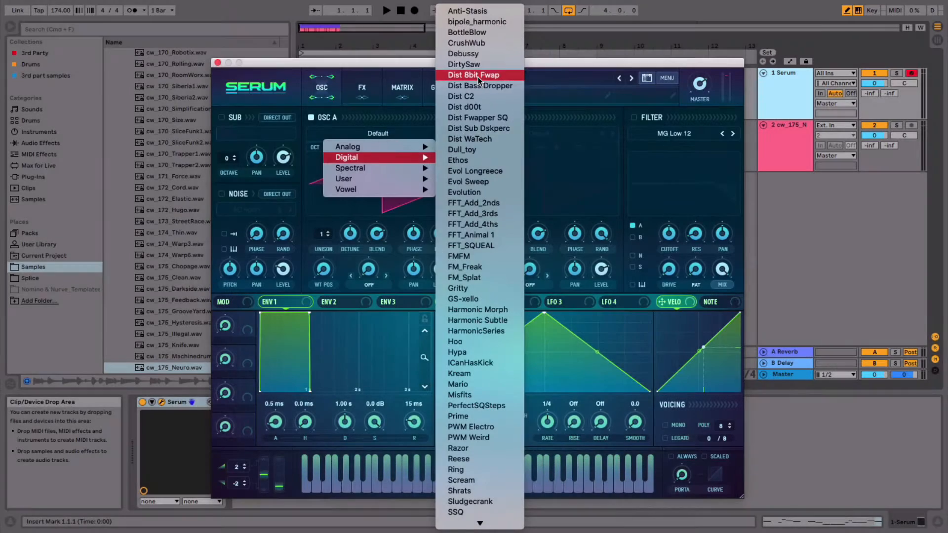
click(474, 75)
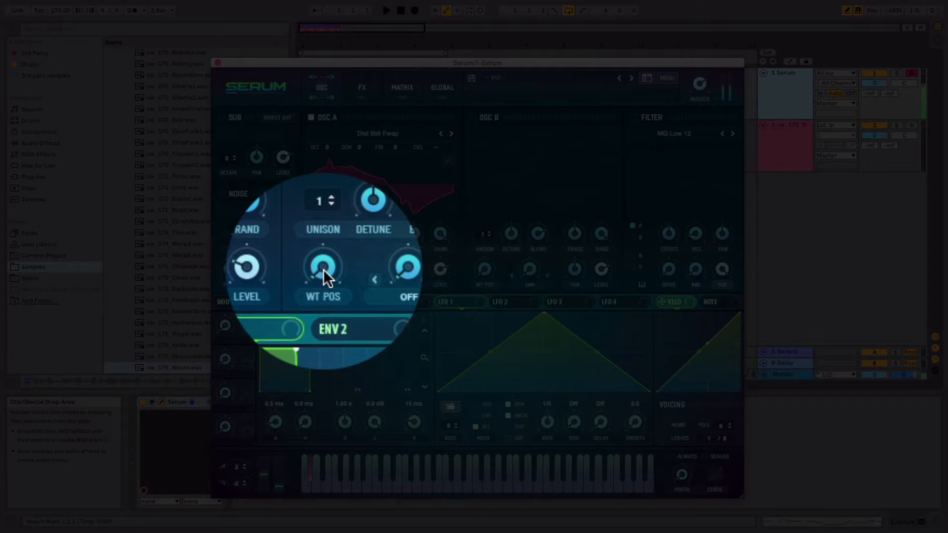
drag(324, 268, 288, 131)
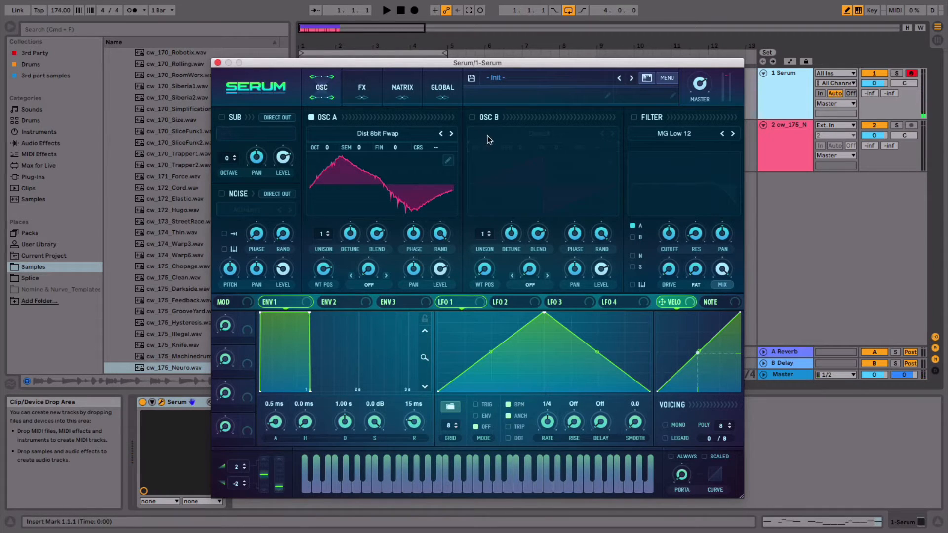
Enable oscillator B and load the Mellow But Instable analog wavetable into it
click(473, 119)
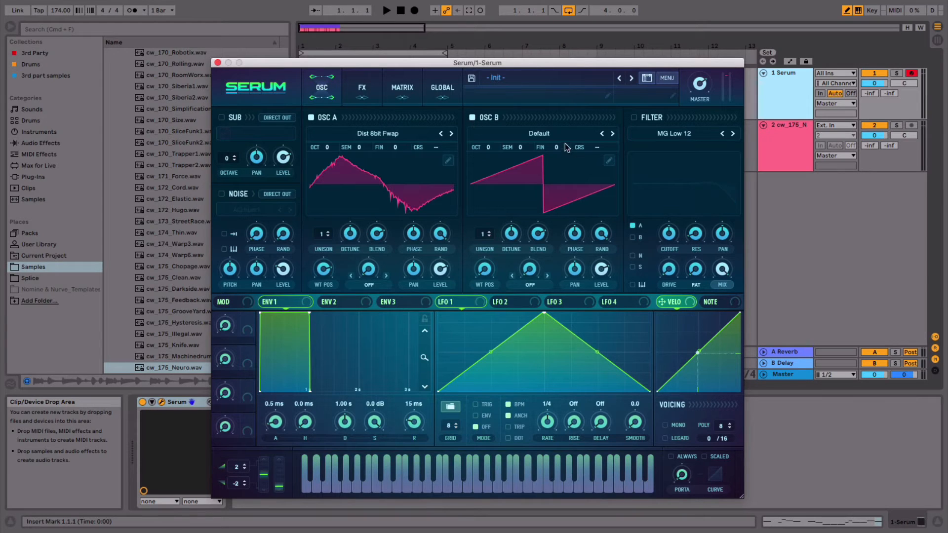
click(543, 133)
mouse_move(559, 146)
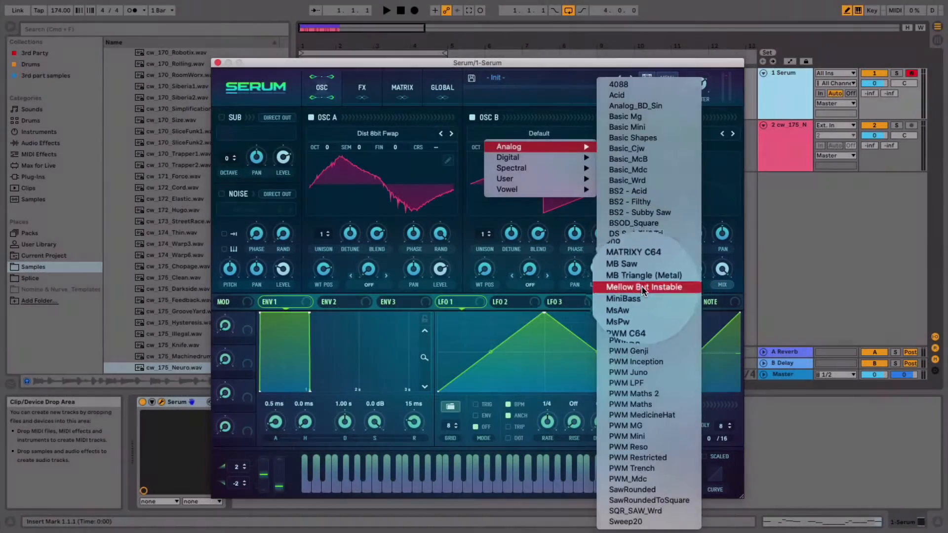
click(642, 287)
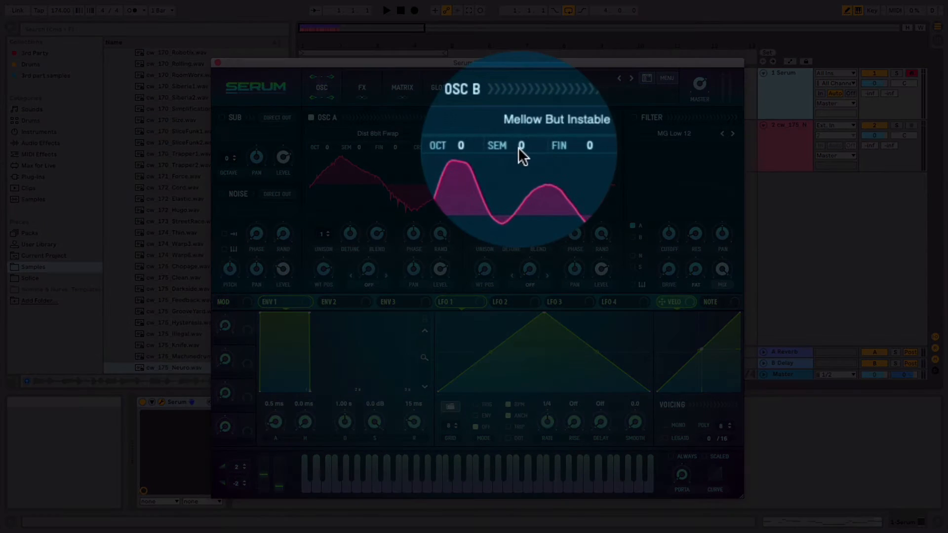
Tune oscillator B to octave +2 and semitone +7, and adjust its wavetable position
drag(517, 147, 488, 114)
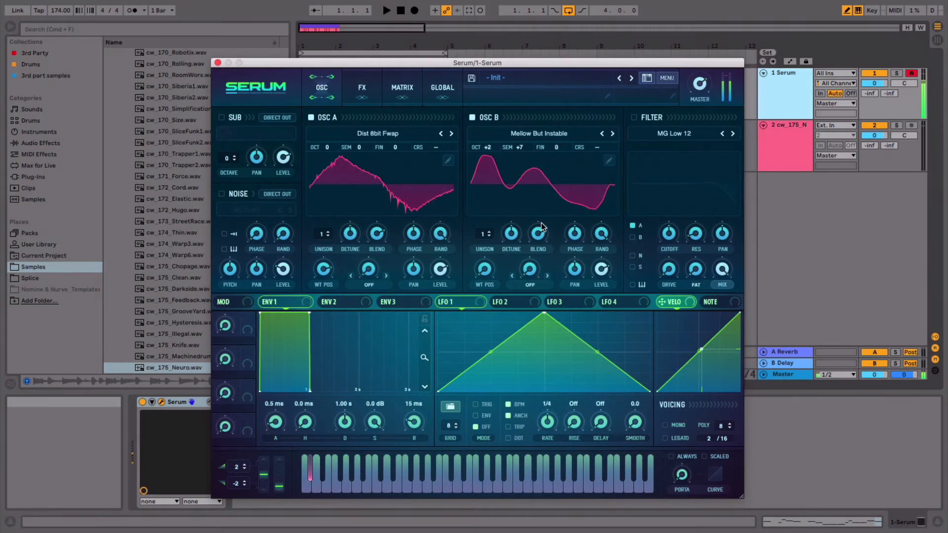
mouse_move(601, 271)
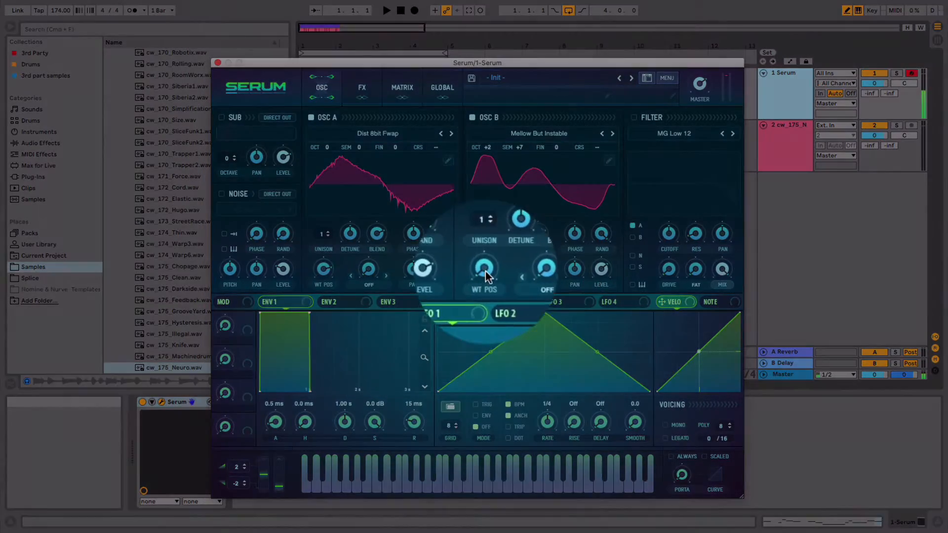
mouse_move(485, 269)
drag(484, 265, 479, 250)
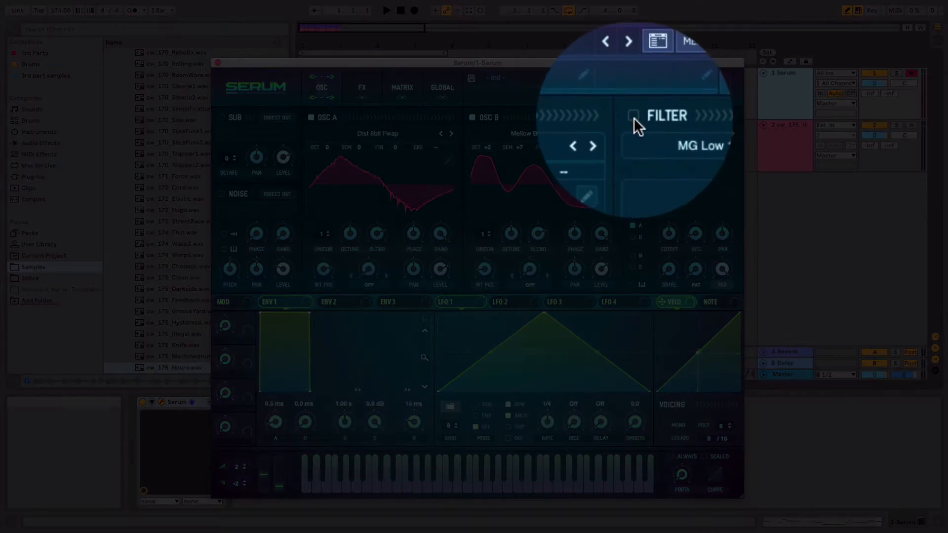
Enable the filter with the MG Low 18 type and set LFO 1 to envelope mode
click(634, 117)
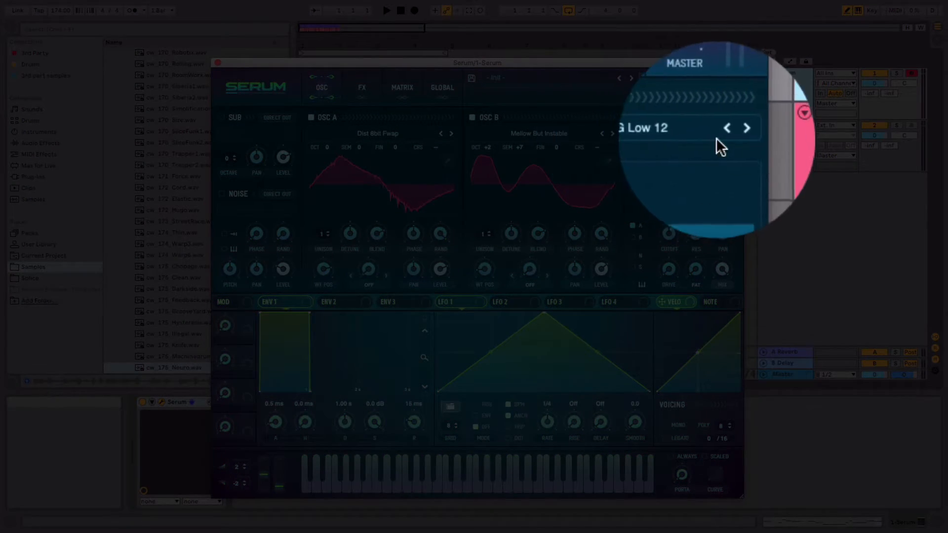
click(732, 134)
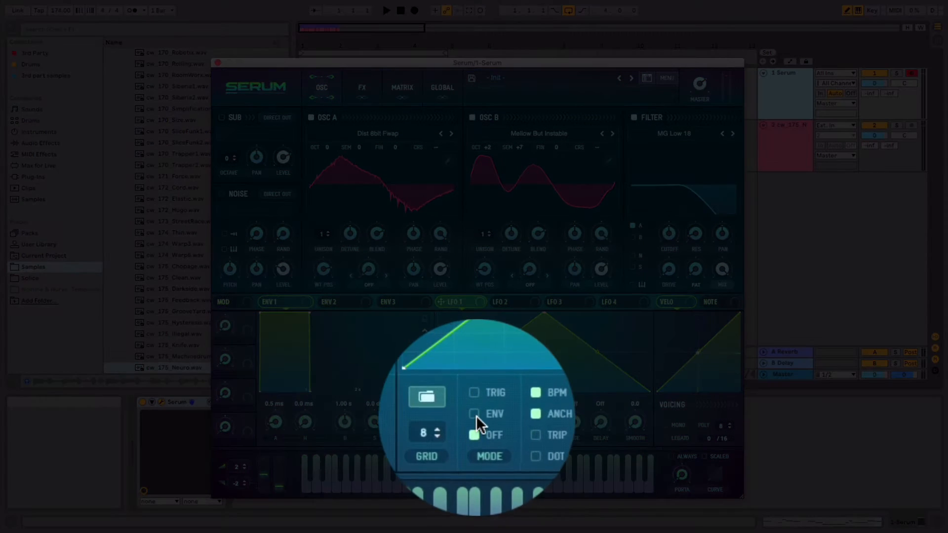
click(476, 415)
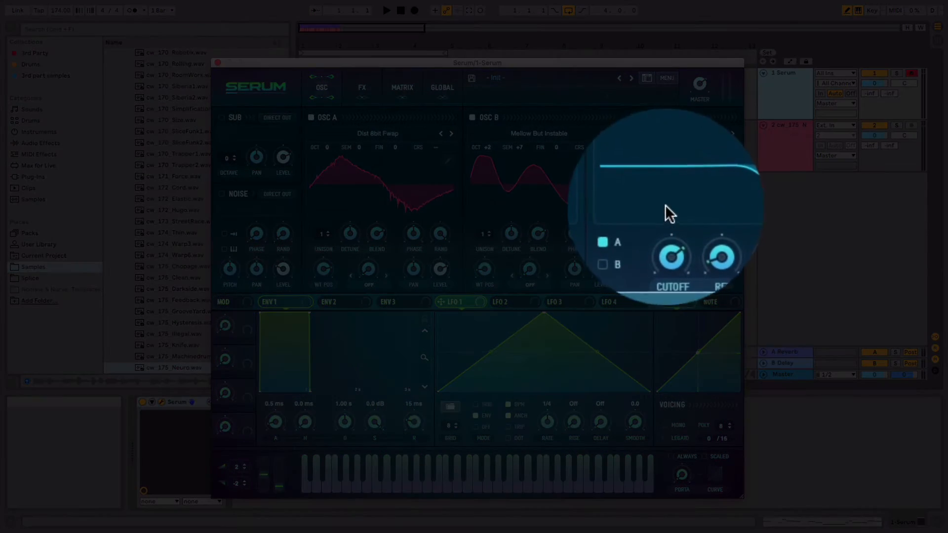
Assign LFO 1 to the filter cutoff and adjust the base cutoff under that modulation
drag(665, 204, 662, 187)
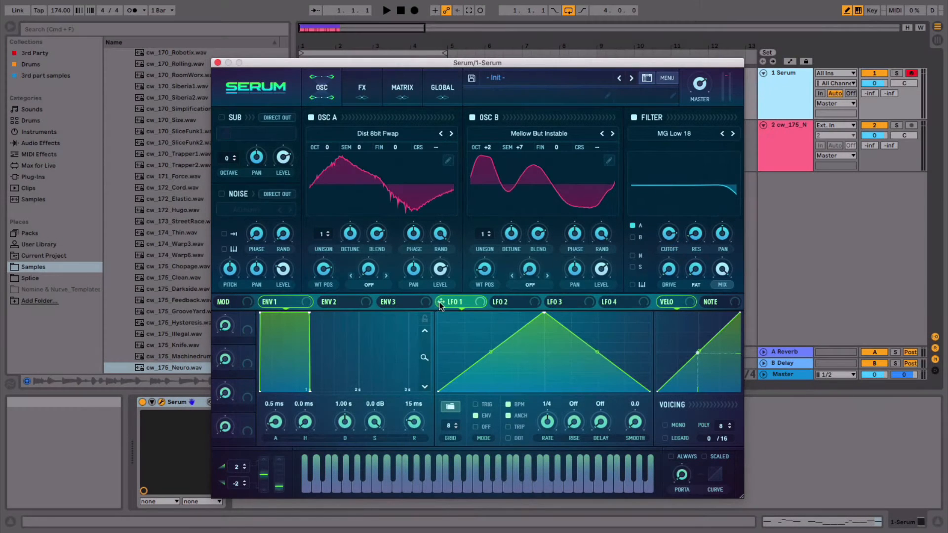
drag(441, 305, 666, 239)
mouse_move(663, 235)
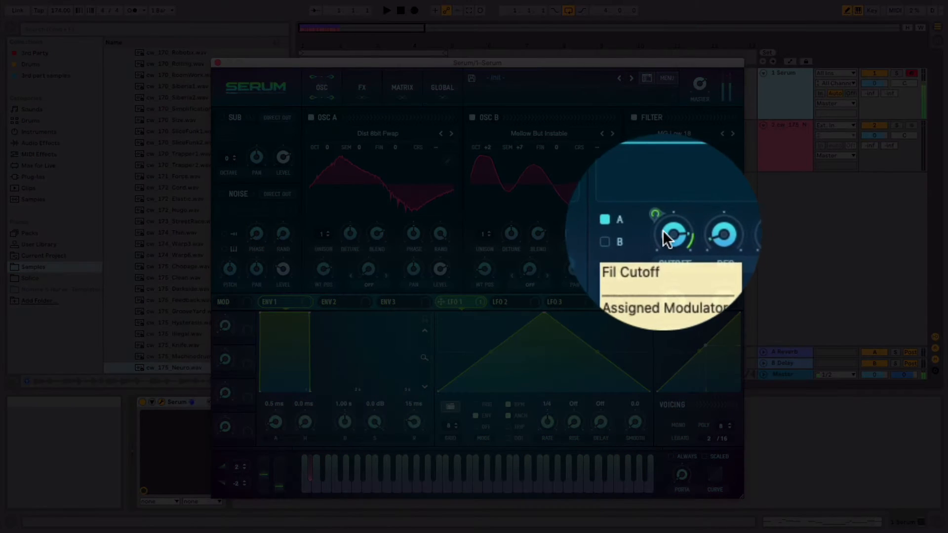
mouse_move(663, 230)
mouse_down()
mouse_move(662, 245)
mouse_move(660, 226)
mouse_up()
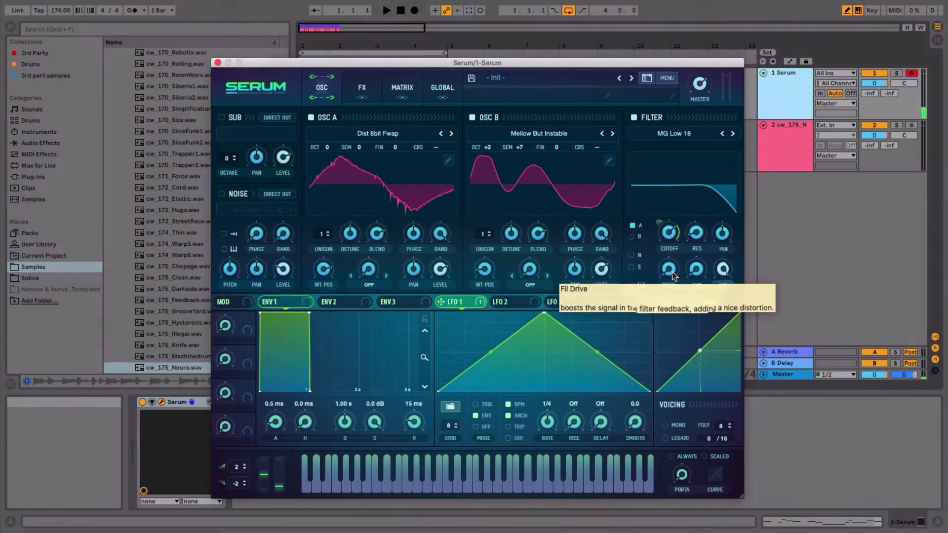
Raise the filter's drive and add a slight amount of resonance
drag(671, 272, 691, 217)
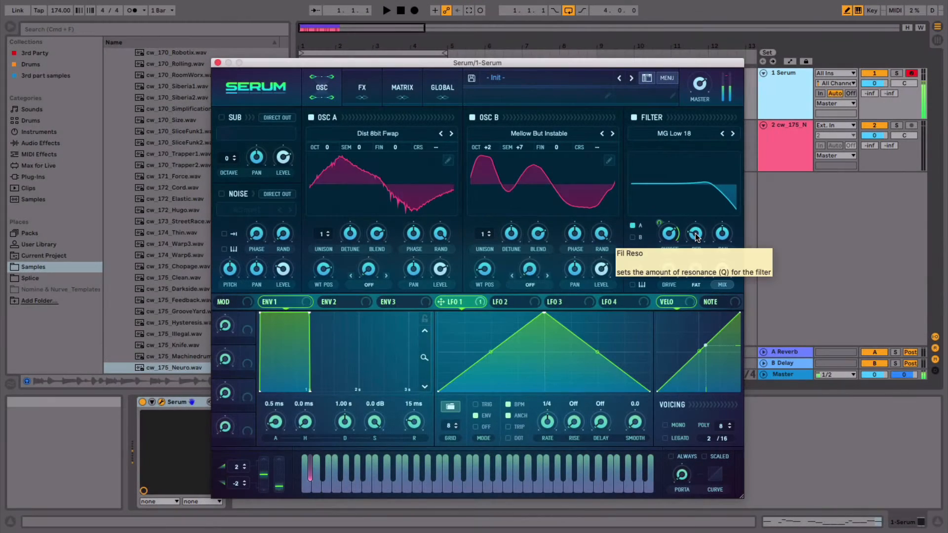
drag(668, 271, 667, 265)
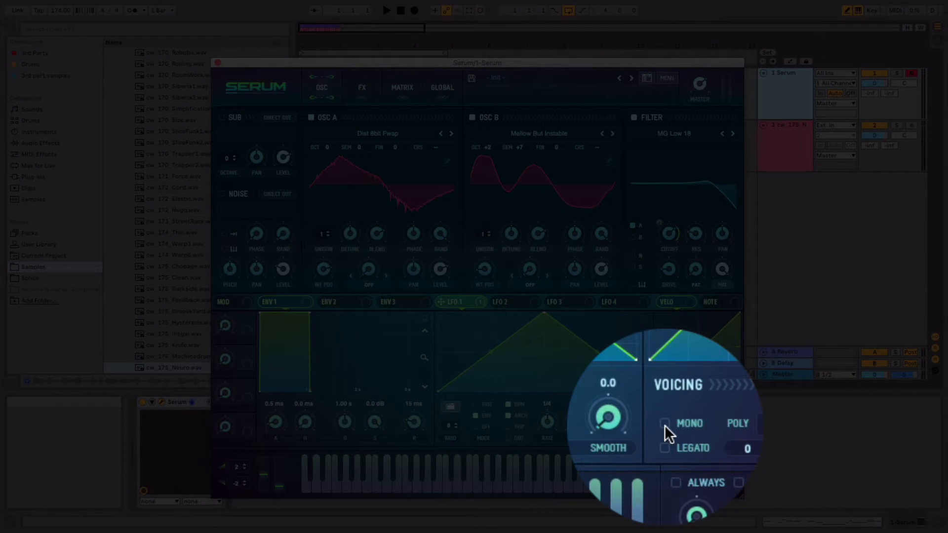
Switch the voicing to mono and adjust the portamento time
click(665, 425)
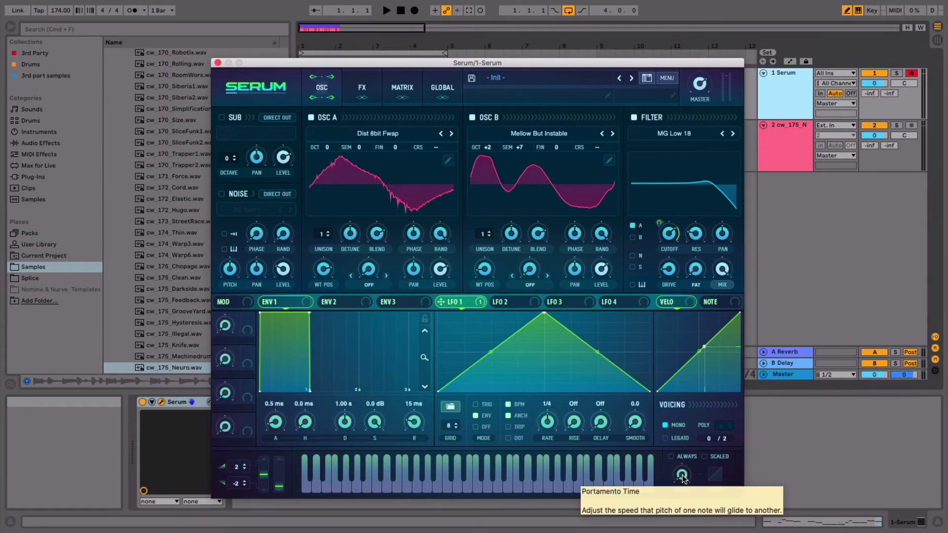
drag(680, 474, 677, 435)
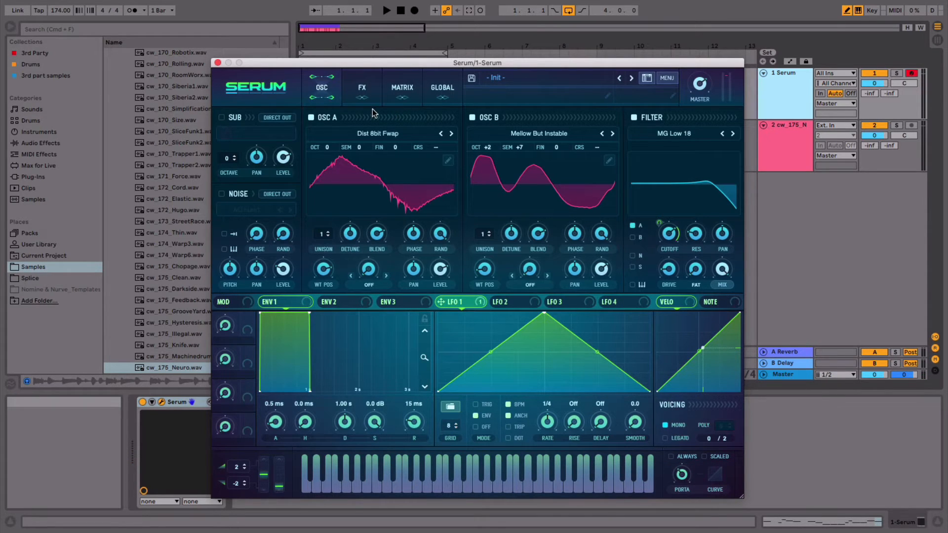
Enable the Tube distortion effect, adjust its drive, and modulate that drive with LFO 1
click(363, 88)
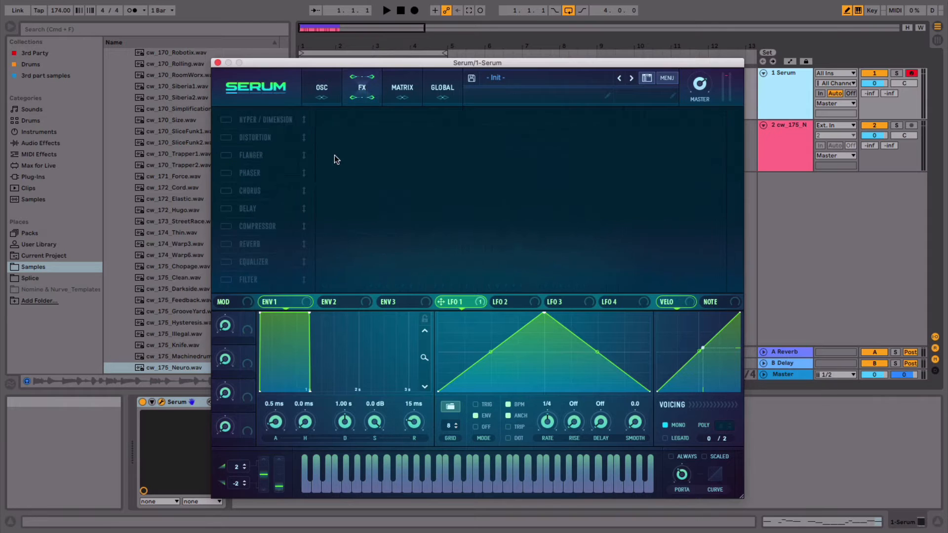
click(227, 138)
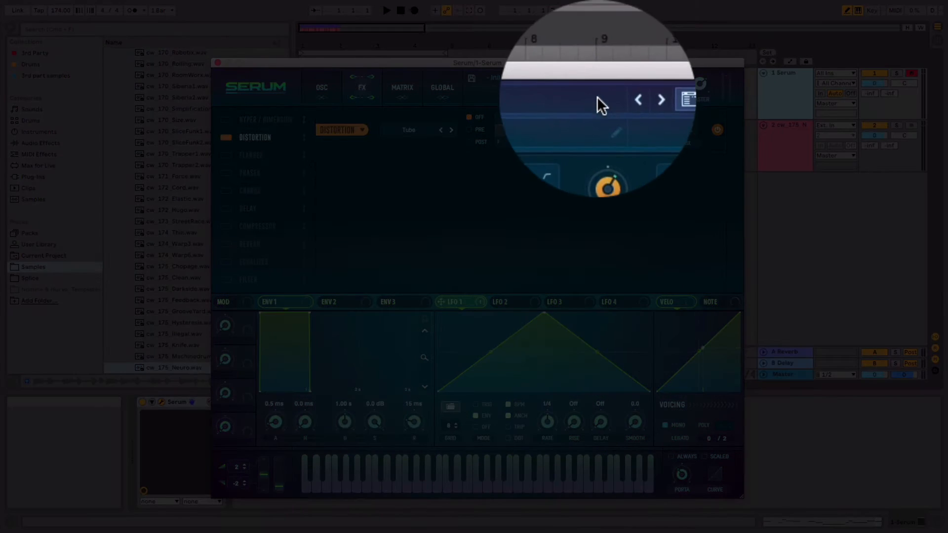
drag(602, 127, 602, 125)
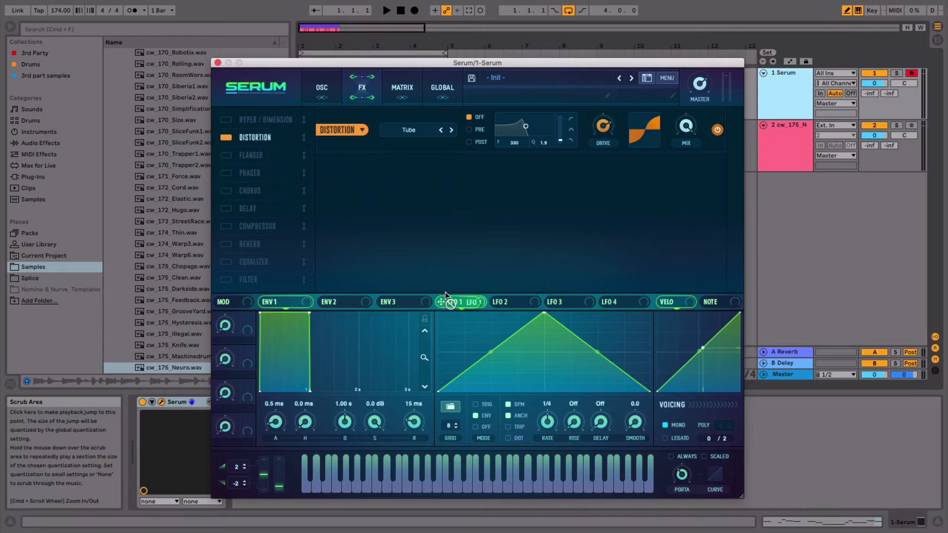
drag(440, 303, 599, 131)
mouse_move(591, 109)
drag(586, 69, 588, 66)
Add the Hyper/Dimension effect after Distortion, raising the Dimension mix and lowering the Hyper mix and Dimension size
click(228, 120)
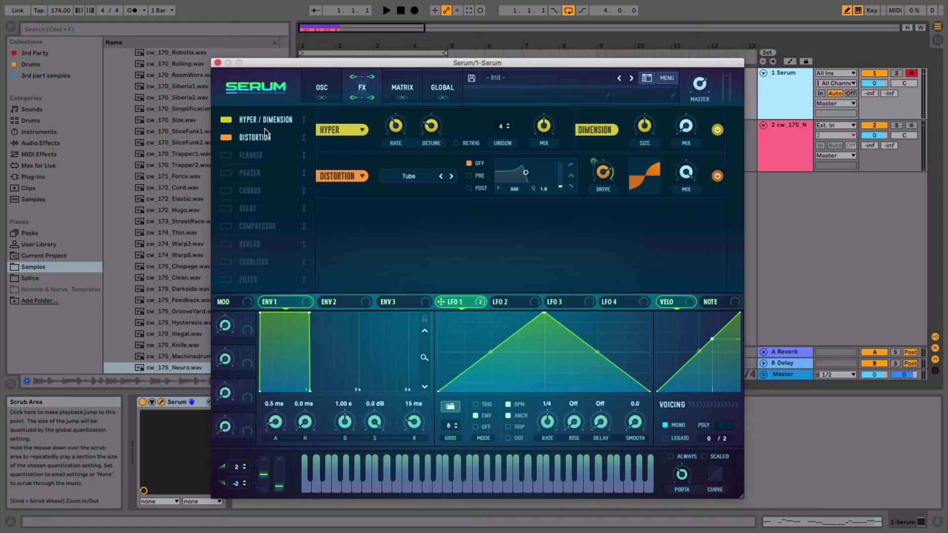
drag(264, 123, 262, 143)
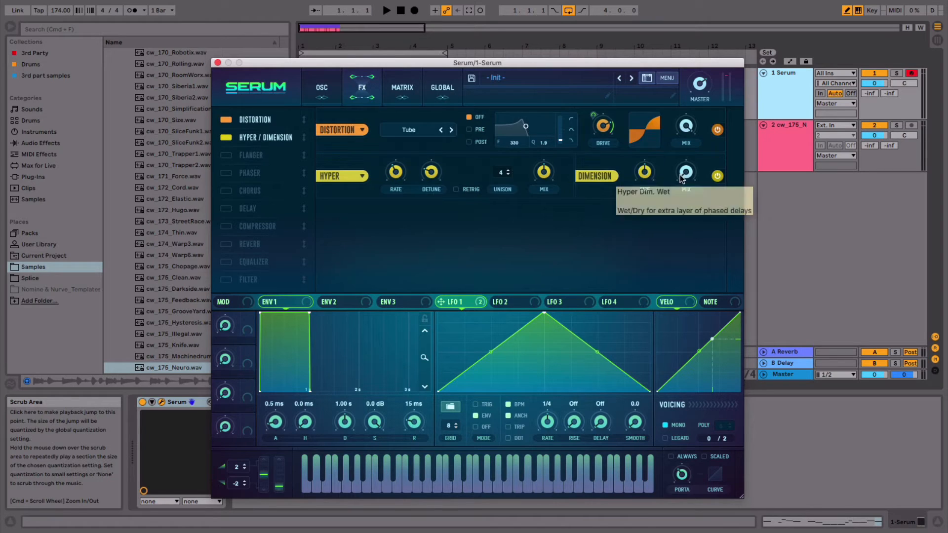
click(682, 178)
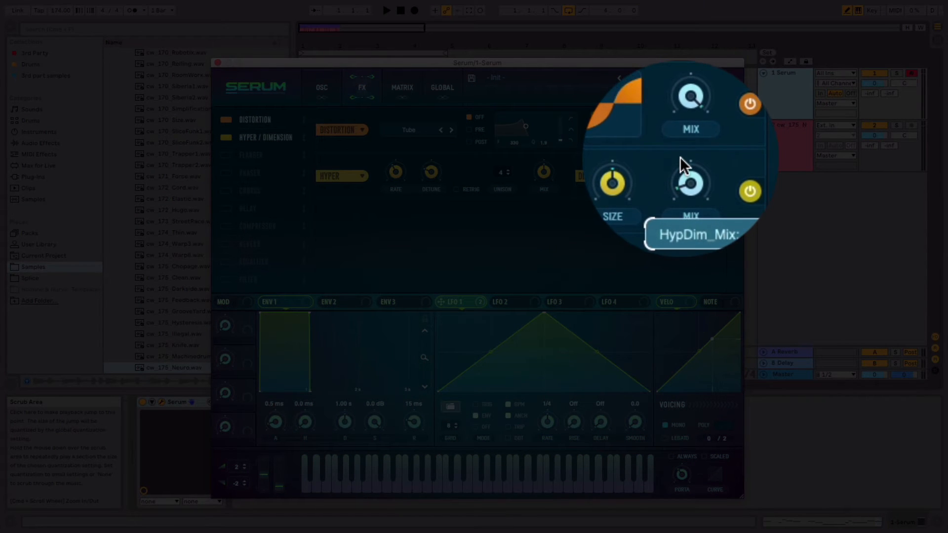
drag(544, 172, 544, 212)
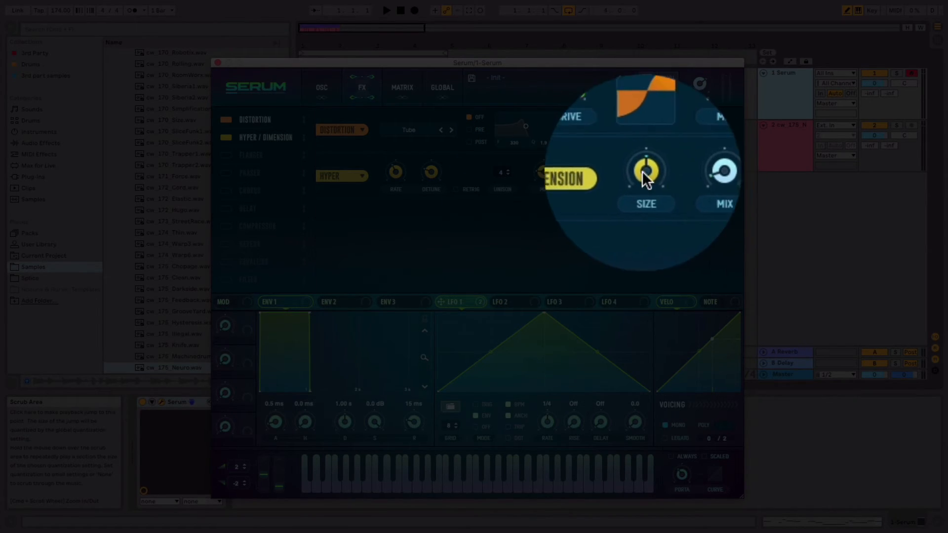
drag(644, 171, 643, 207)
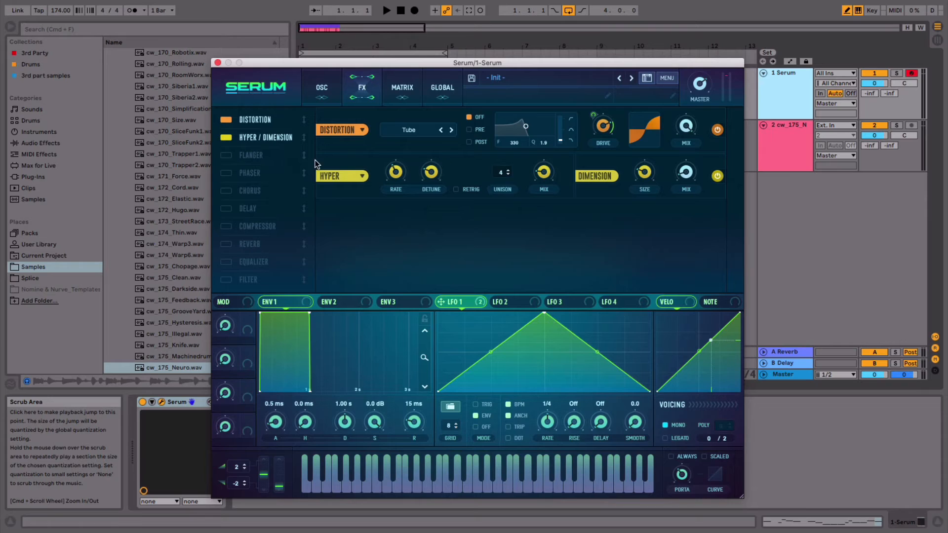
Enable the Sub oscillator with Direct Out, a triangle shape and octave -1, and set oscillator A's octave to -1
click(323, 87)
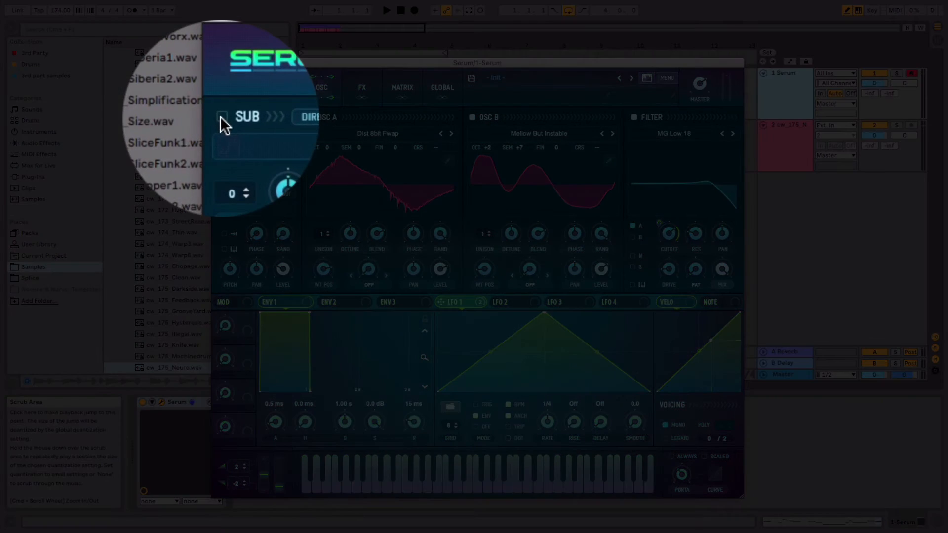
click(221, 118)
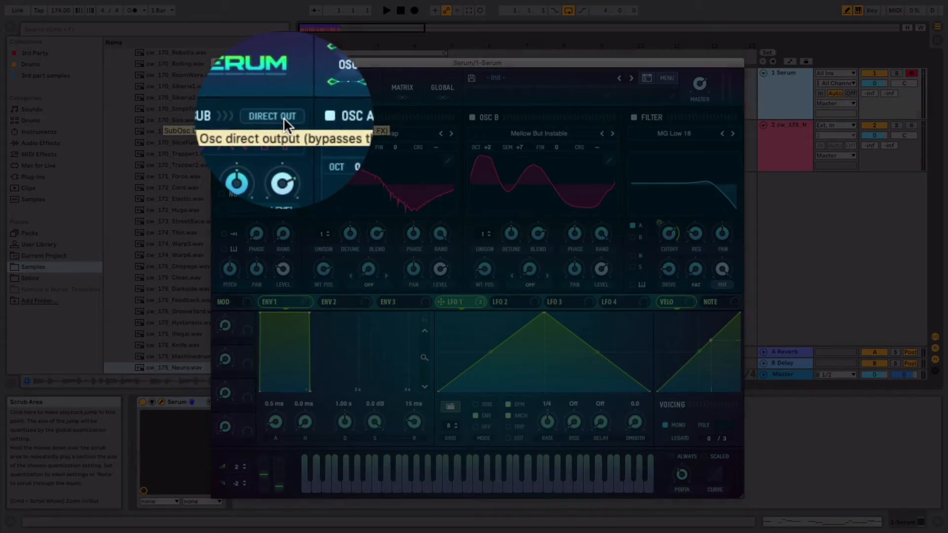
click(283, 118)
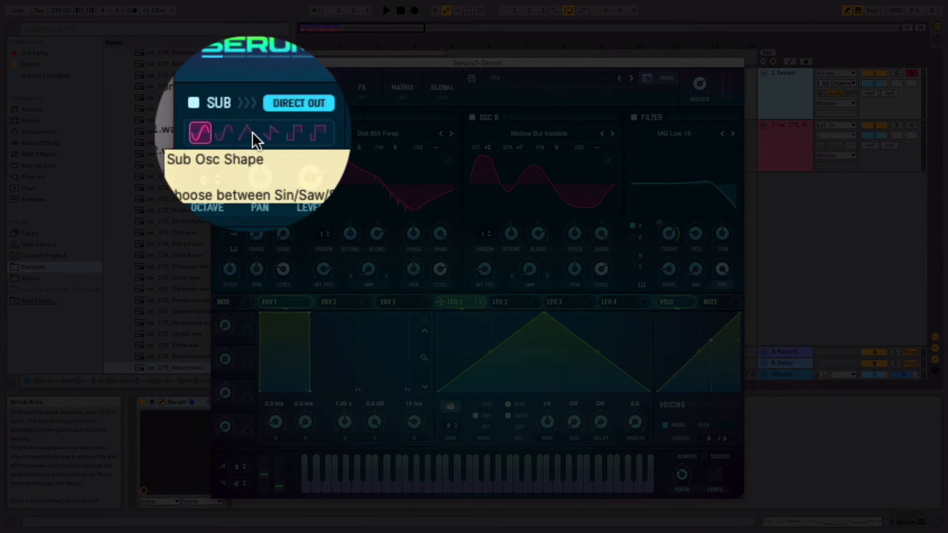
click(250, 133)
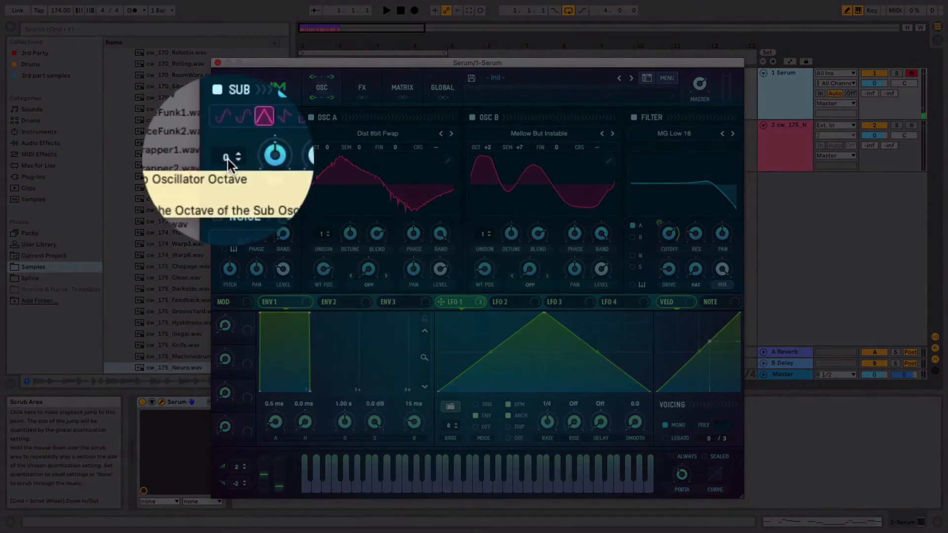
drag(227, 158, 226, 165)
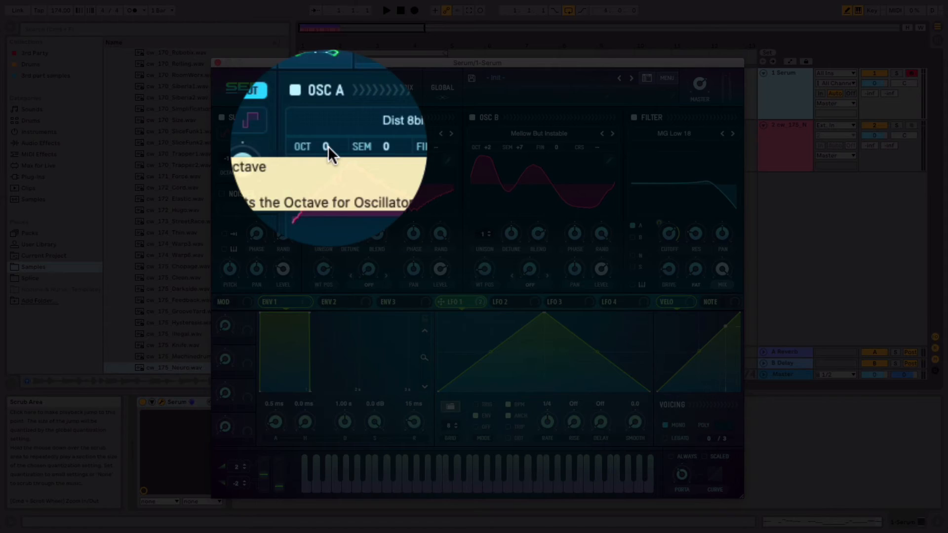
drag(327, 146, 327, 155)
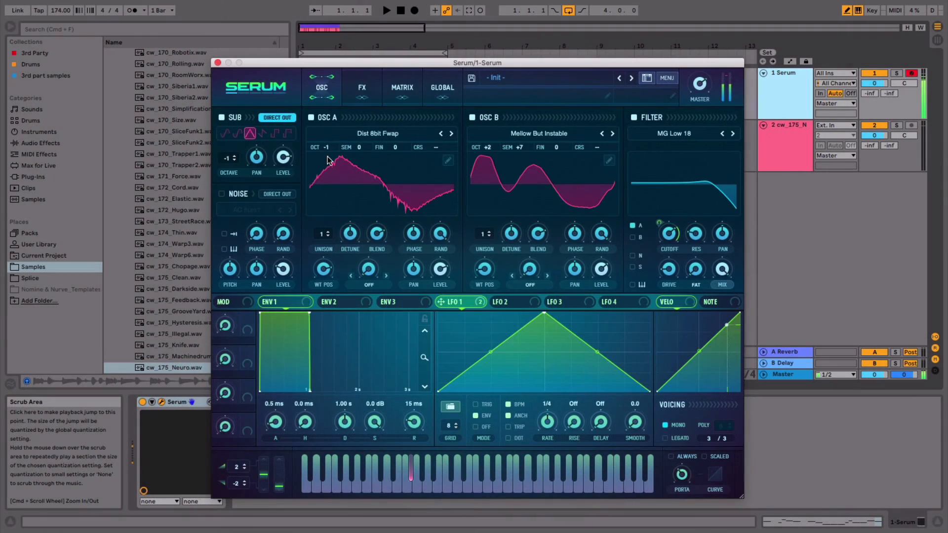
Play back the arrangement's MIDI clip and drum loop to audition the finished patch
drag(484, 68, 522, 202)
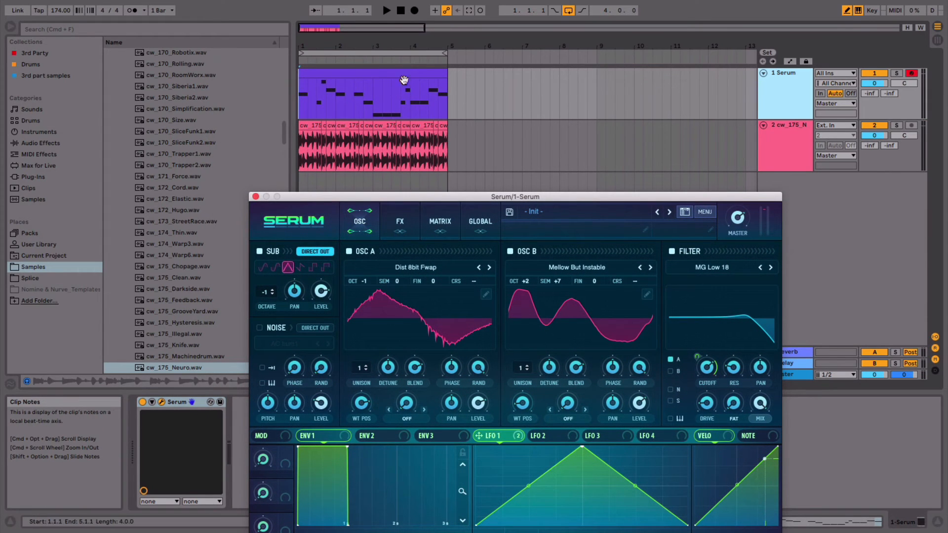
drag(517, 197, 498, 55)
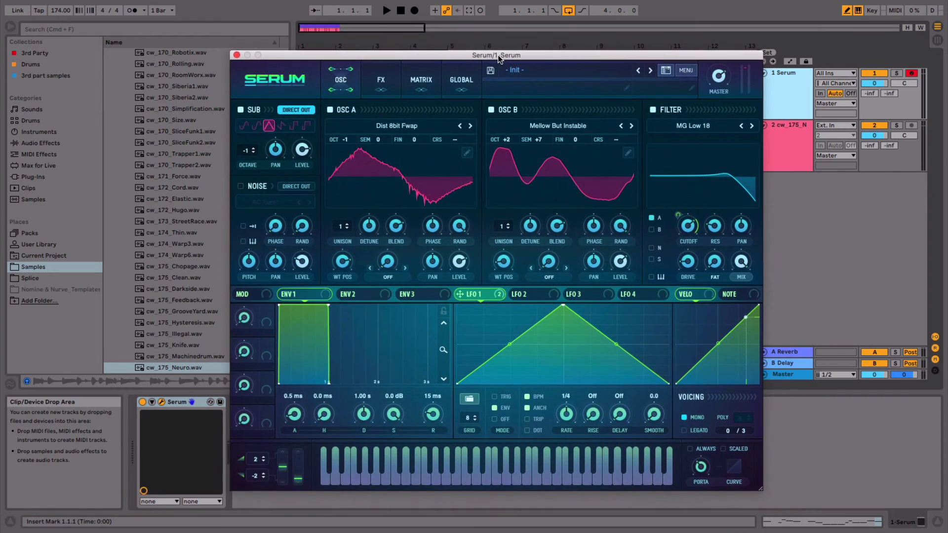
click(401, 10)
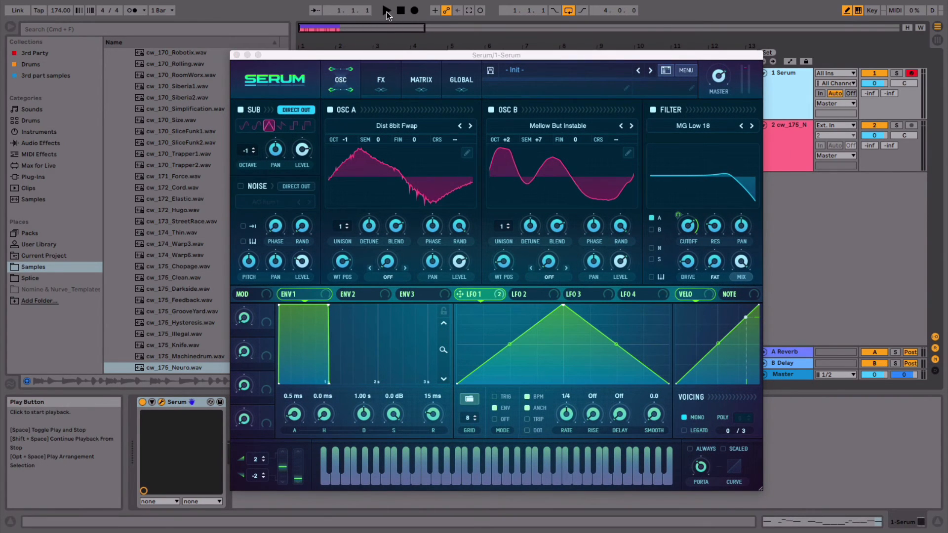
click(387, 12)
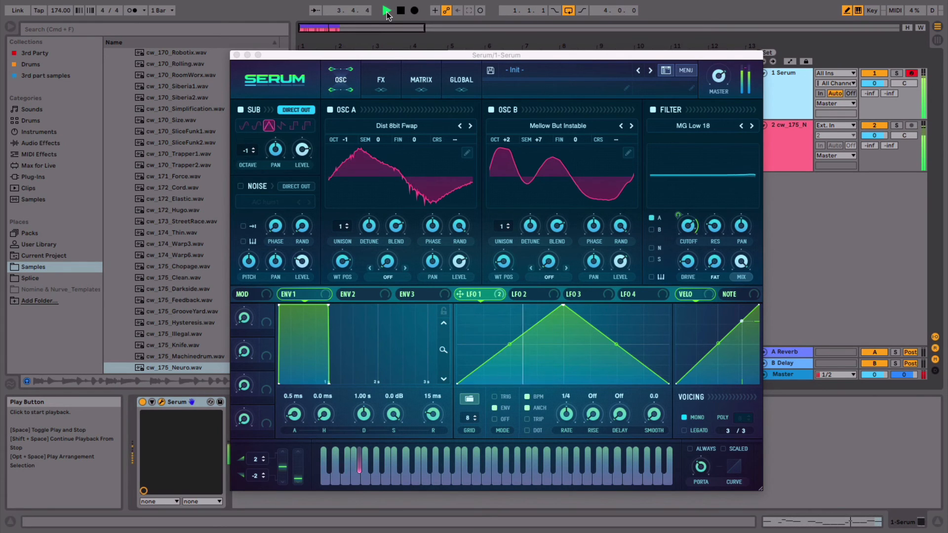
key(space)
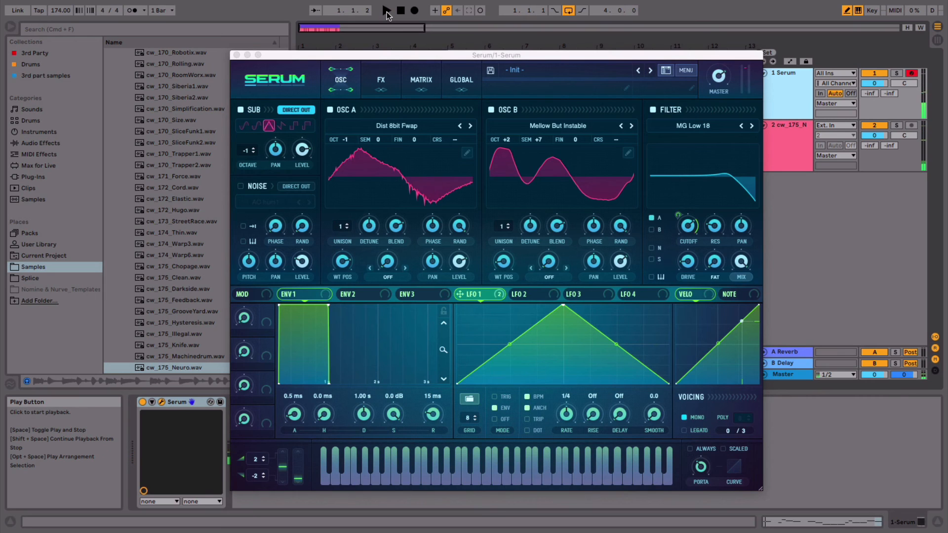